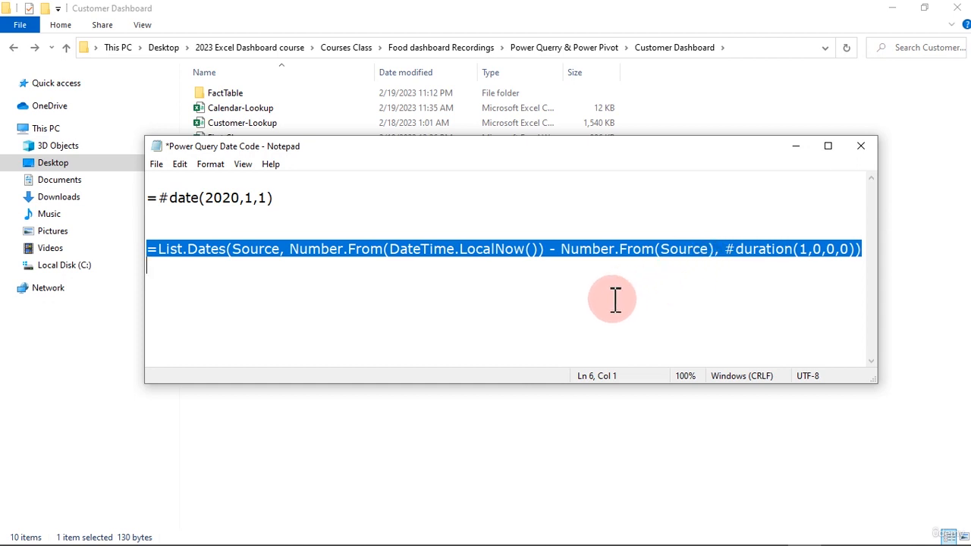
Step: Switch to the Excel workbook and collapse the Transform File from FactTable group, leaving Other Queries expanded
{"action": "left_click", "coordinate": [311, 197]}
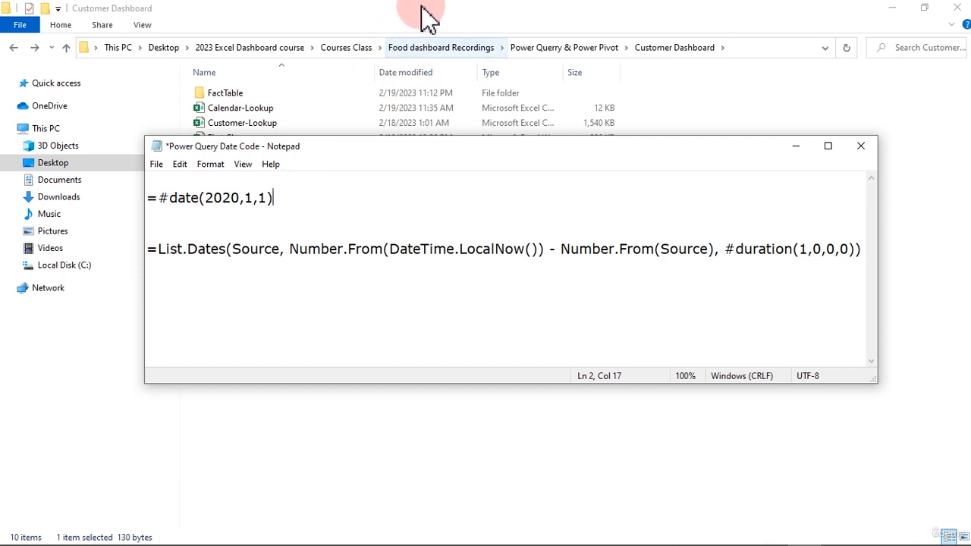
{"action": "left_click", "coordinate": [391, 534]}
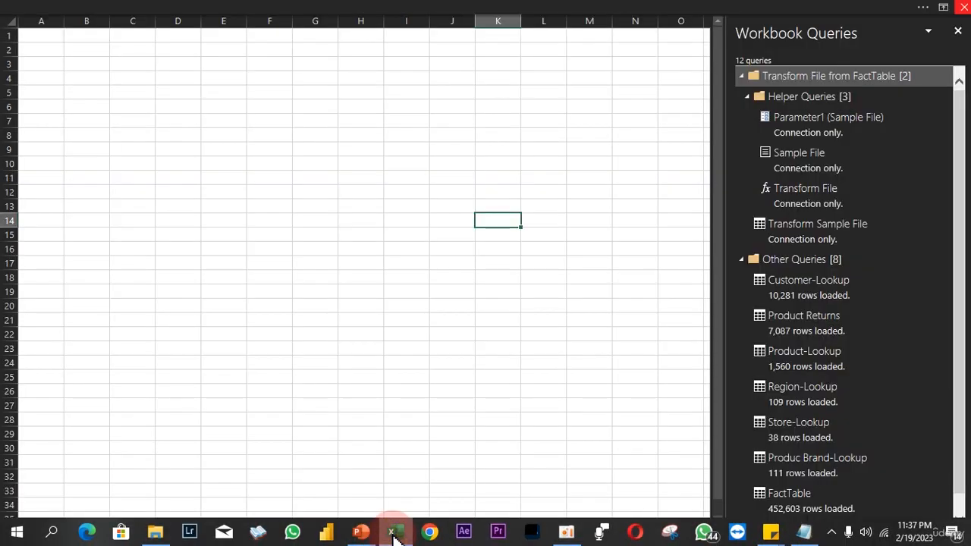
{"action": "left_click", "coordinate": [397, 146]}
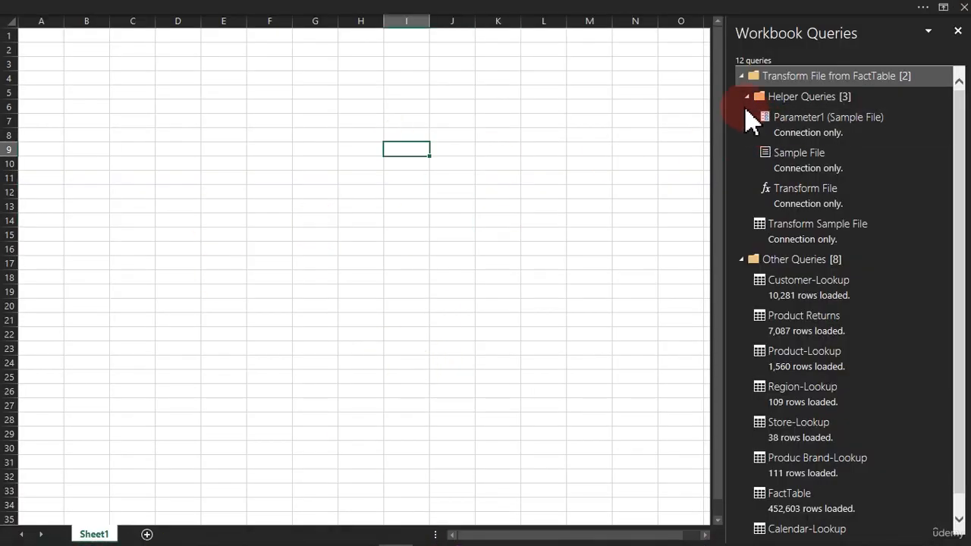
{"action": "left_click", "coordinate": [743, 76]}
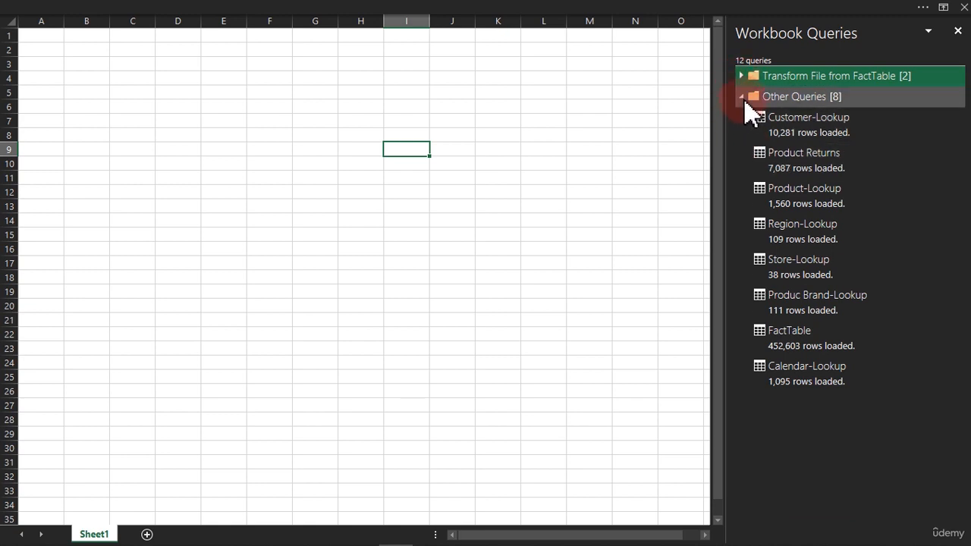
{"action": "left_click", "coordinate": [744, 99]}
{"action": "left_click", "coordinate": [744, 99]}
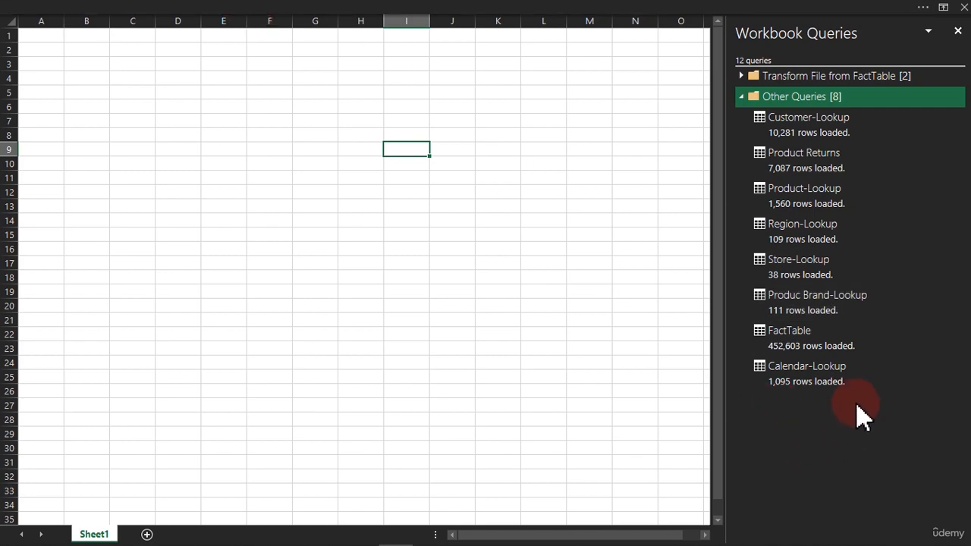
Step: Create a new blank query in the workbook and open it in the Power Query Editor
{"action": "left_click", "coordinate": [193, 11]}
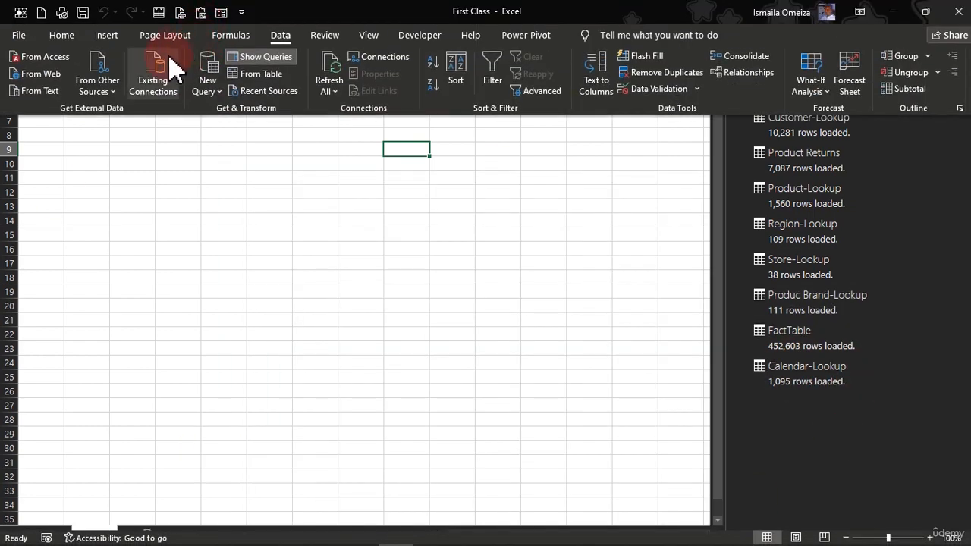
{"action": "left_click", "coordinate": [223, 91]}
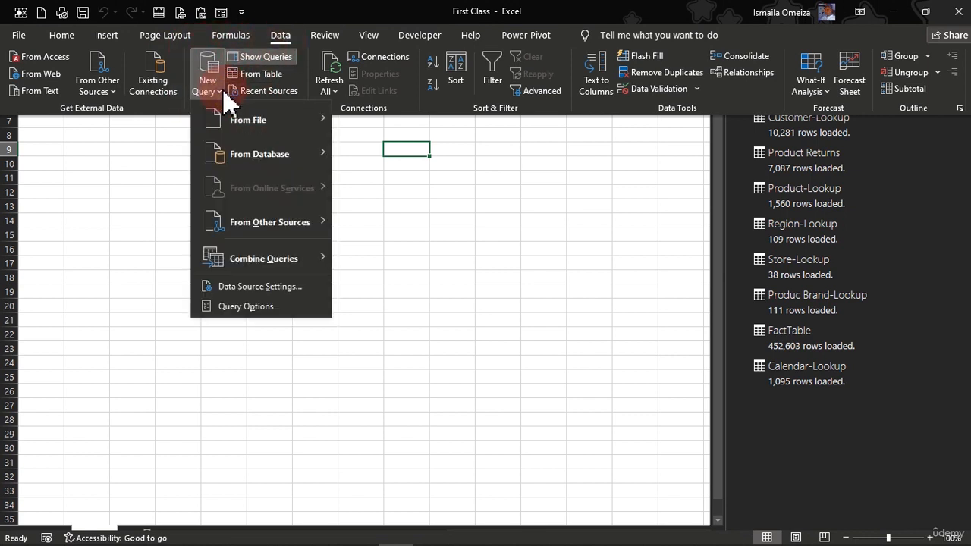
{"action": "mouse_move", "coordinate": [255, 159]}
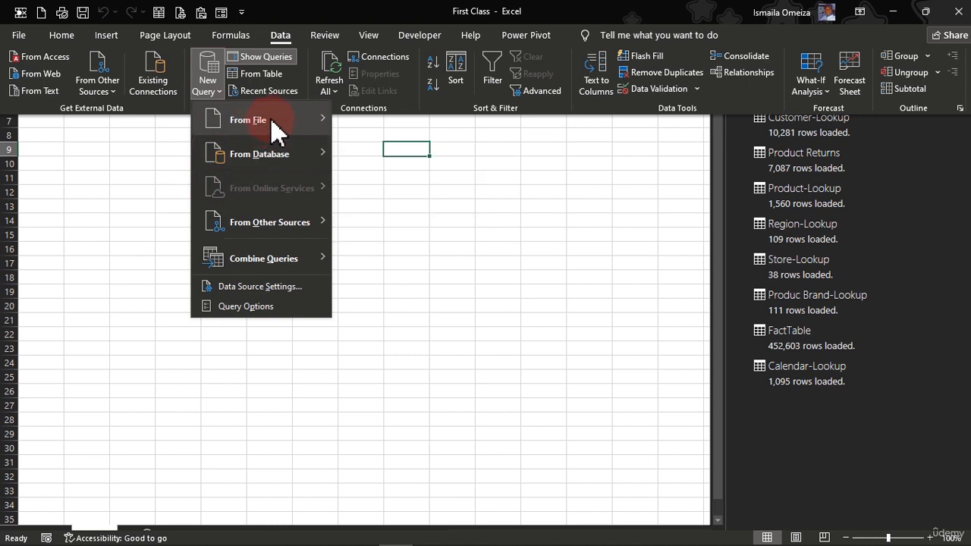
{"action": "mouse_move", "coordinate": [275, 133]}
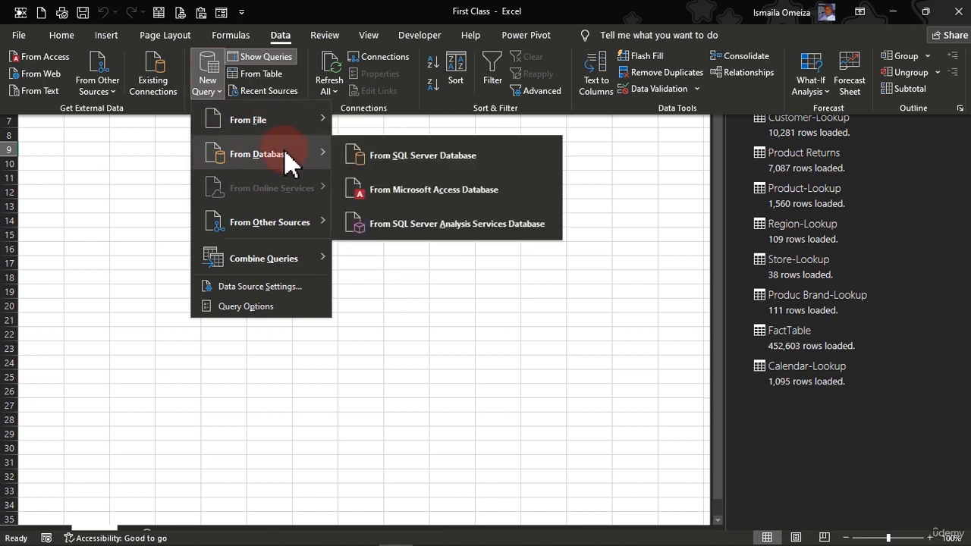
{"action": "mouse_move", "coordinate": [291, 236]}
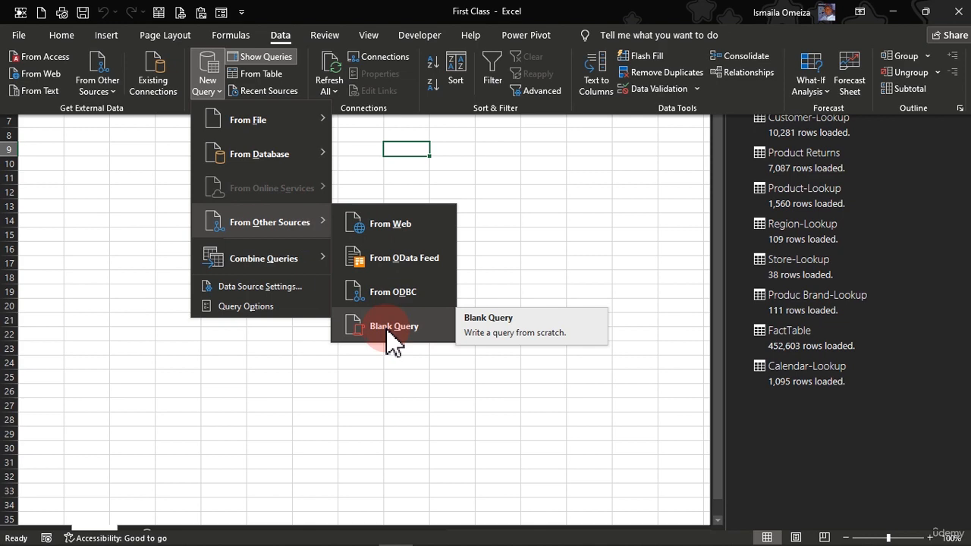
{"action": "left_click", "coordinate": [394, 327]}
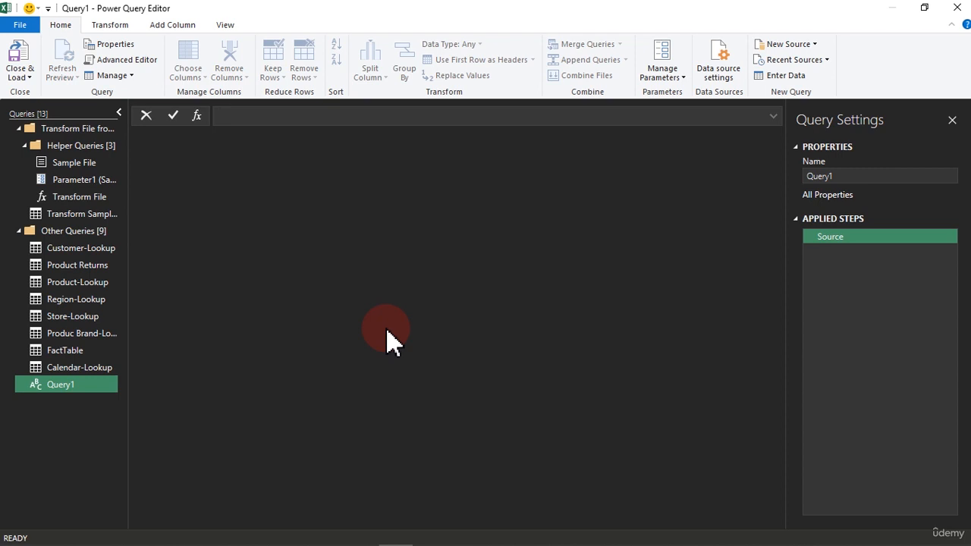
Step: Define the new query's source as the start date with the formula =#date(2020,1,1)
{"action": "type", "text": "=#dat"}
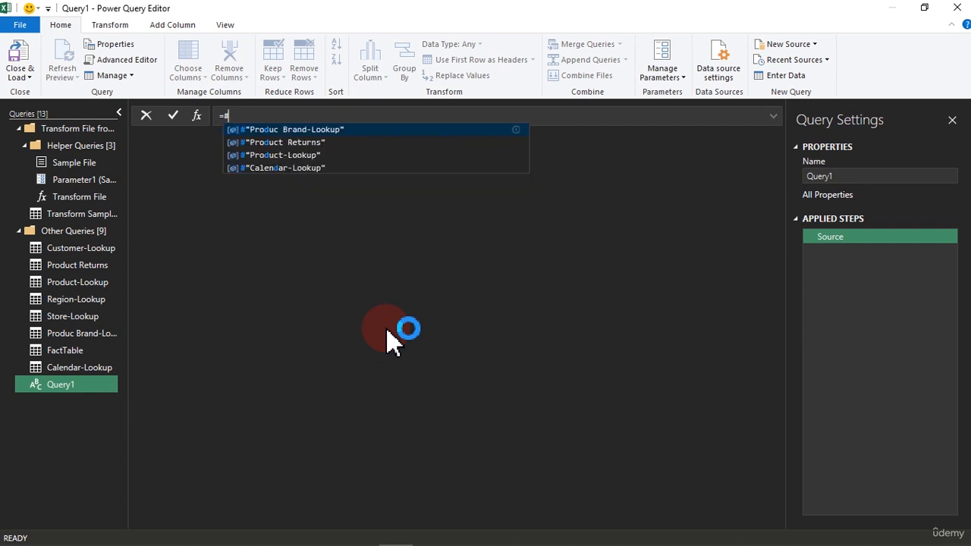
{"action": "type", "text": "e"}
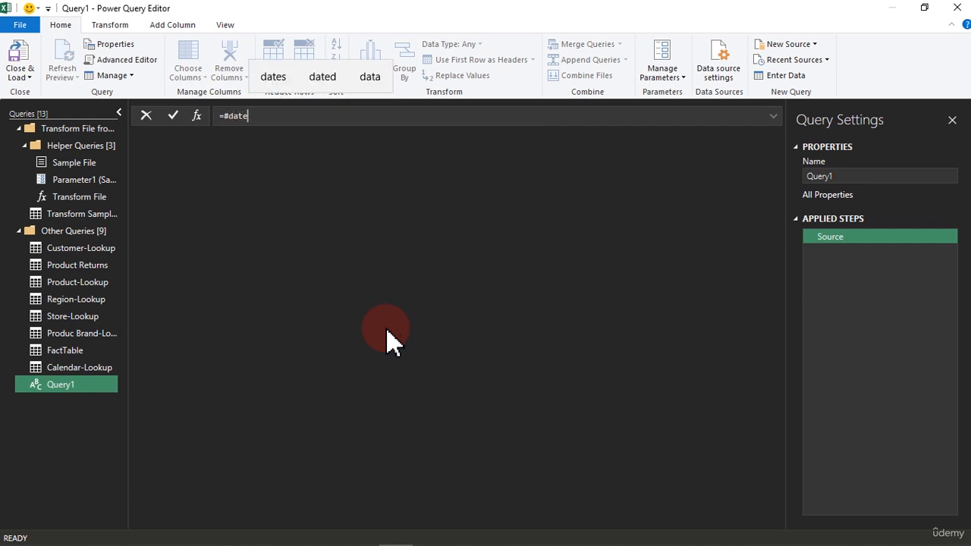
{"action": "type", "text": "("}
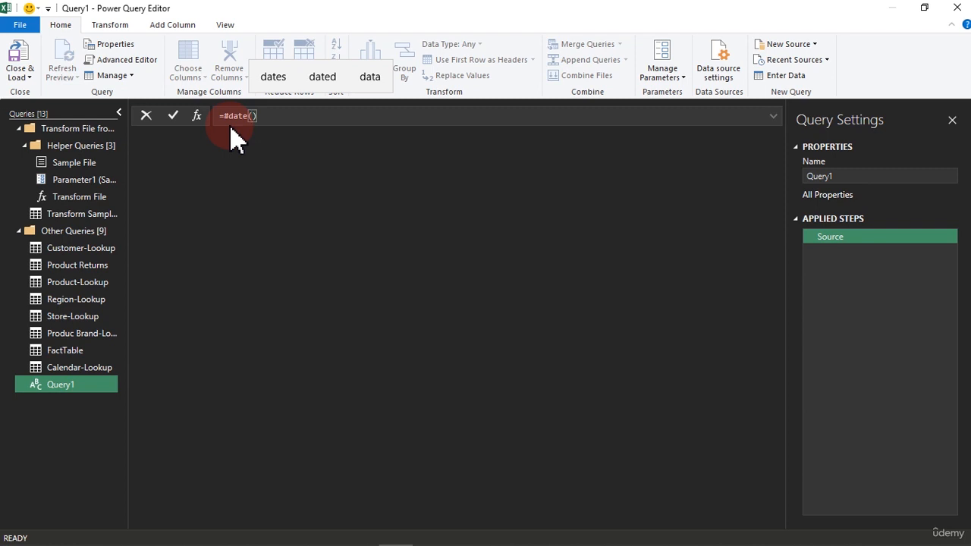
{"action": "type", "text": "2020"}
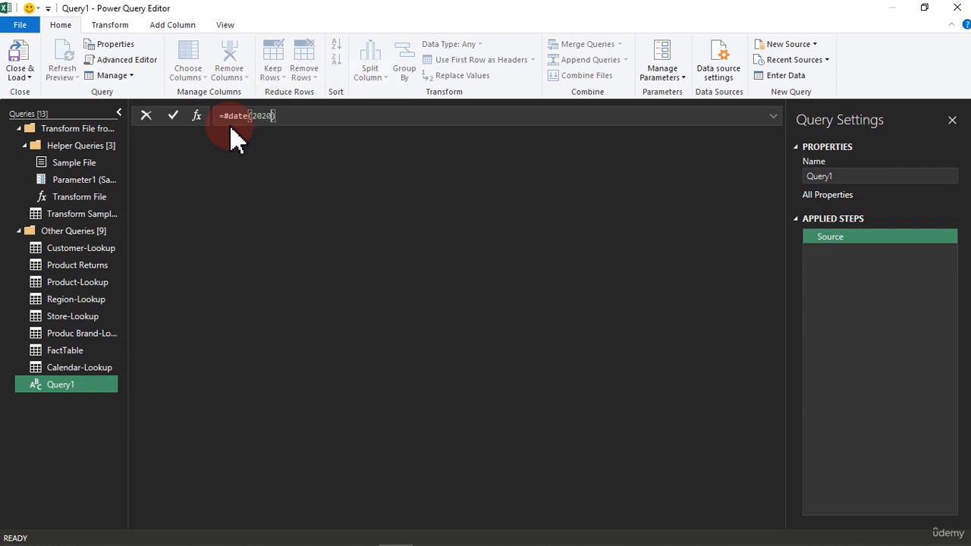
{"action": "type", "text": ",1,1"}
{"action": "key", "text": "Return"}
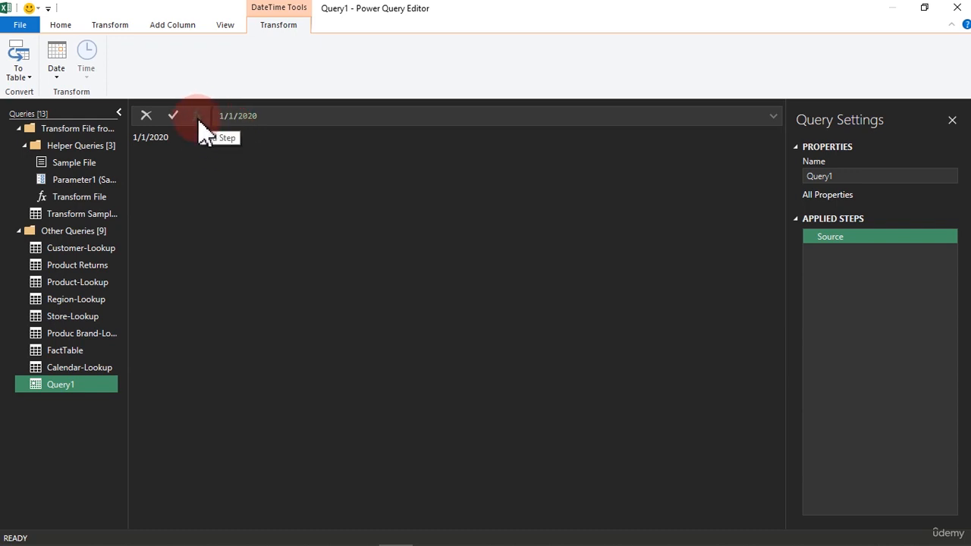
Step: Add a custom step with the formula =List.Dates(Source, Number.From(DateTime.LocalNow()) - Number.From(Source), #duration(1,0,0,0)), taken from the Power Query Date Code note
{"action": "left_click", "coordinate": [197, 116]}
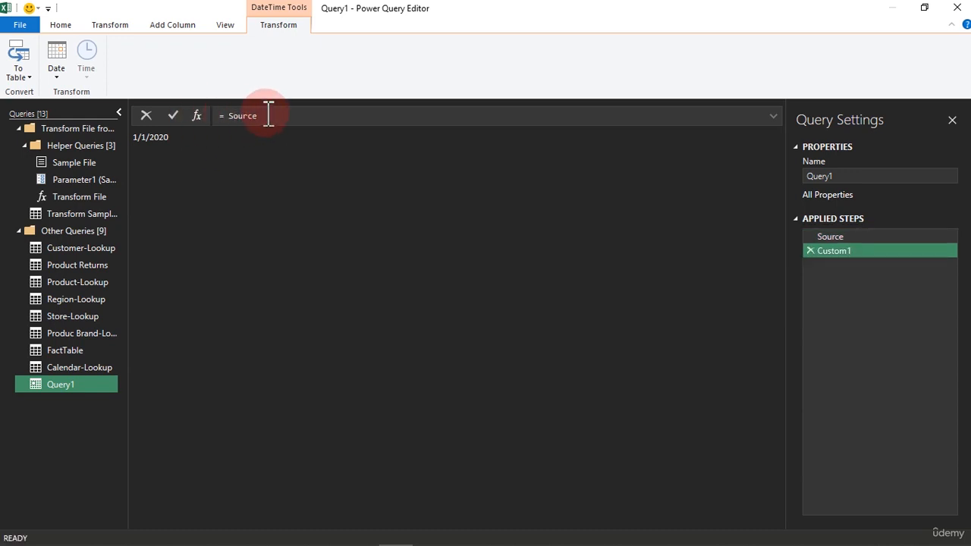
{"action": "left_click_drag", "start_coordinate": [266, 115], "coordinate": [215, 123]}
{"action": "key", "text": "BackSpace"}
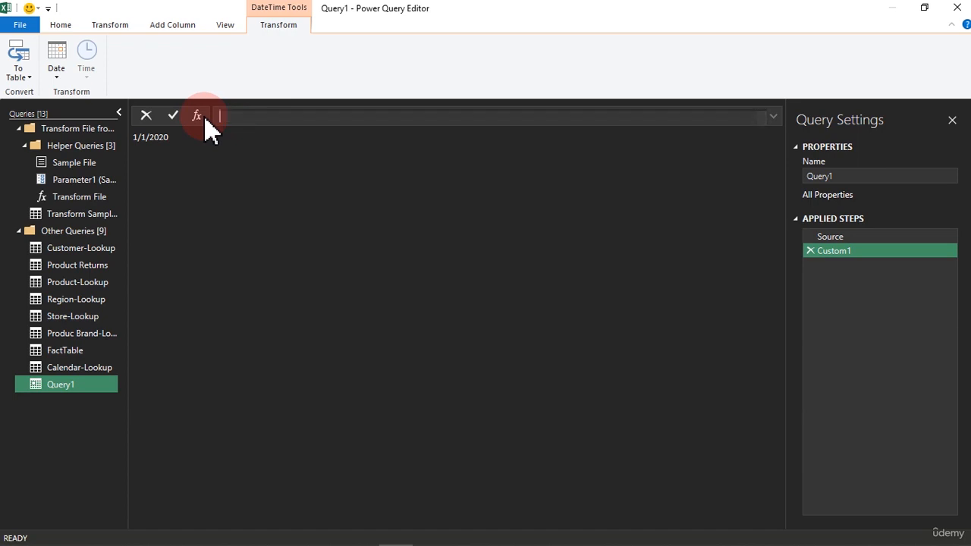
{"action": "left_click", "coordinate": [261, 122]}
{"action": "mouse_move", "coordinate": [737, 538]}
{"action": "left_click", "coordinate": [804, 532]}
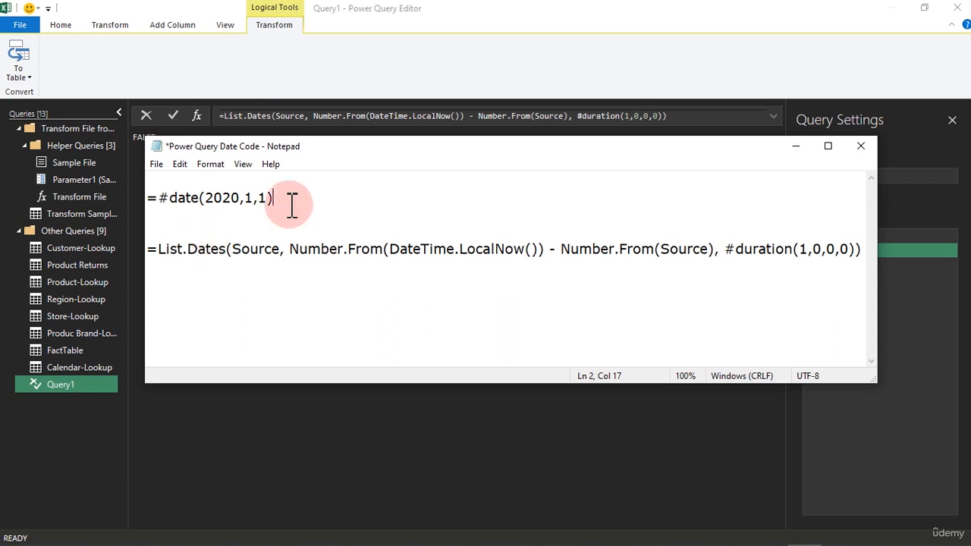
{"action": "left_click_drag", "start_coordinate": [354, 151], "coordinate": [342, 277]}
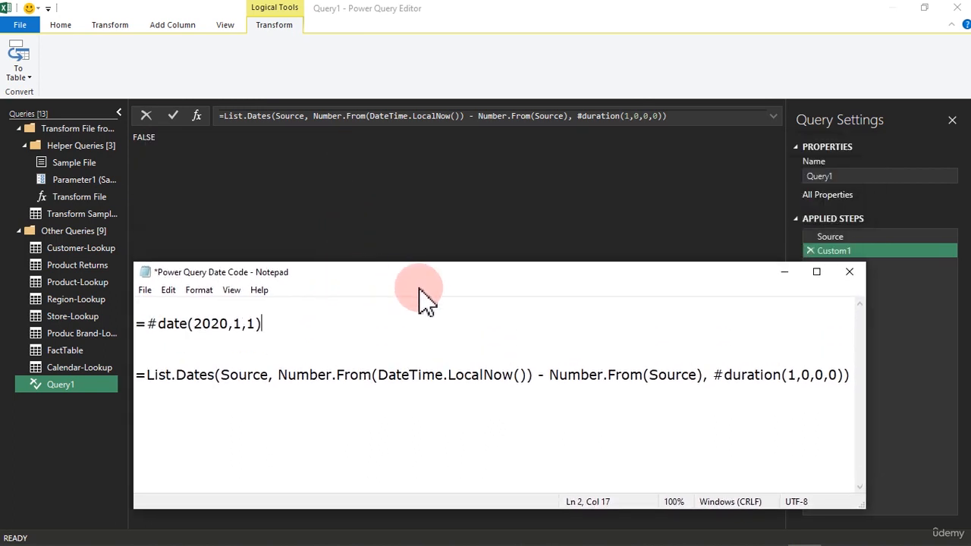
{"action": "left_click", "coordinate": [465, 117]}
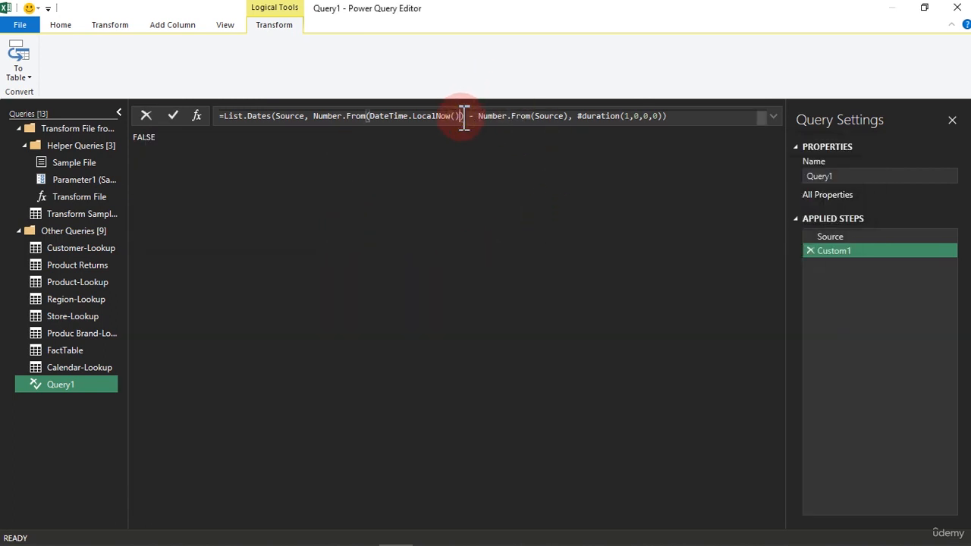
{"action": "mouse_move", "coordinate": [414, 115]}
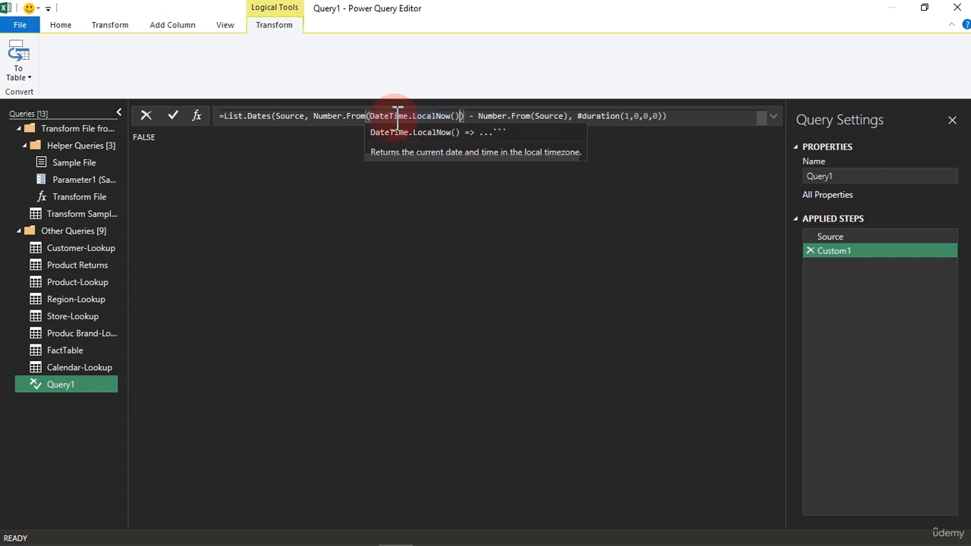
{"action": "left_click", "coordinate": [350, 116]}
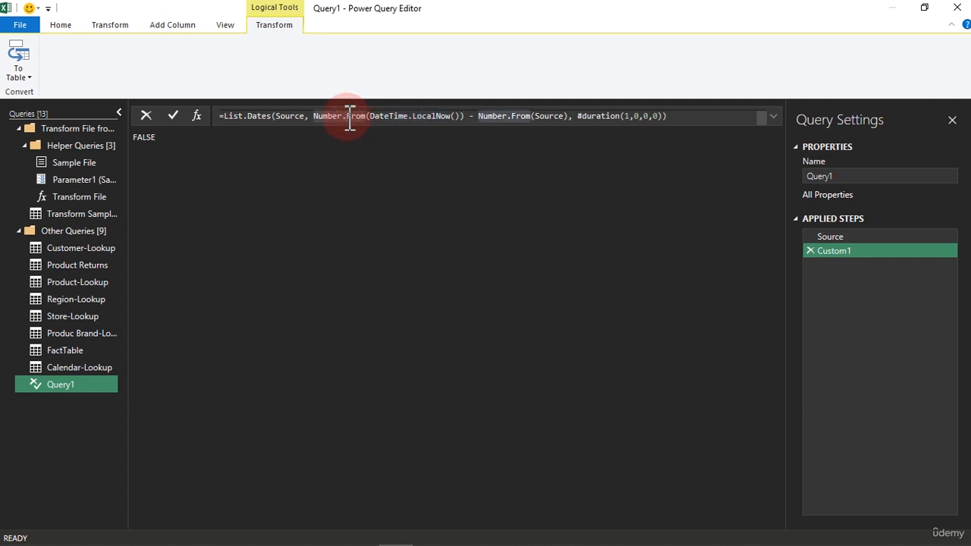
{"action": "key", "text": "Return"}
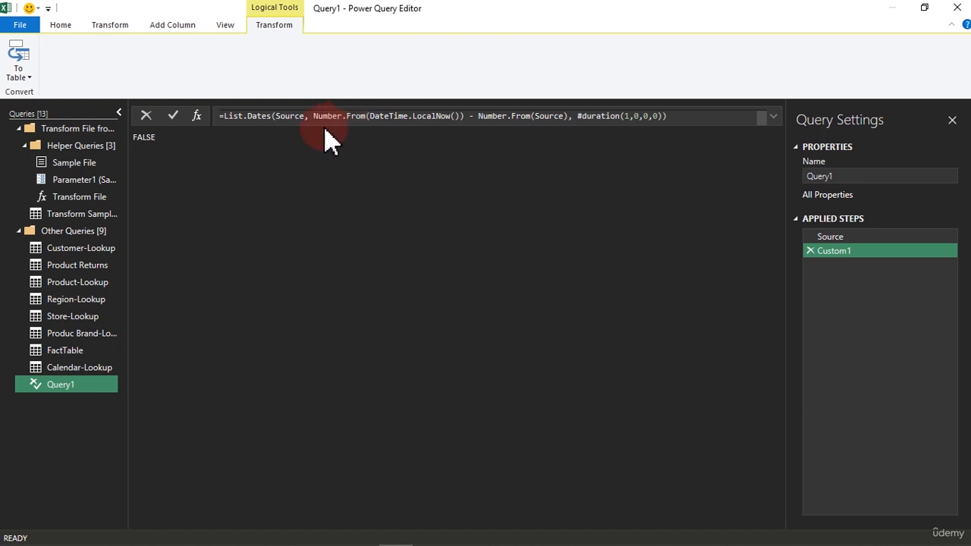
Step: Remove the duplicate List.Dates lines from the custom step's formula, keep only the first, and apply it
{"action": "left_click", "coordinate": [289, 116]}
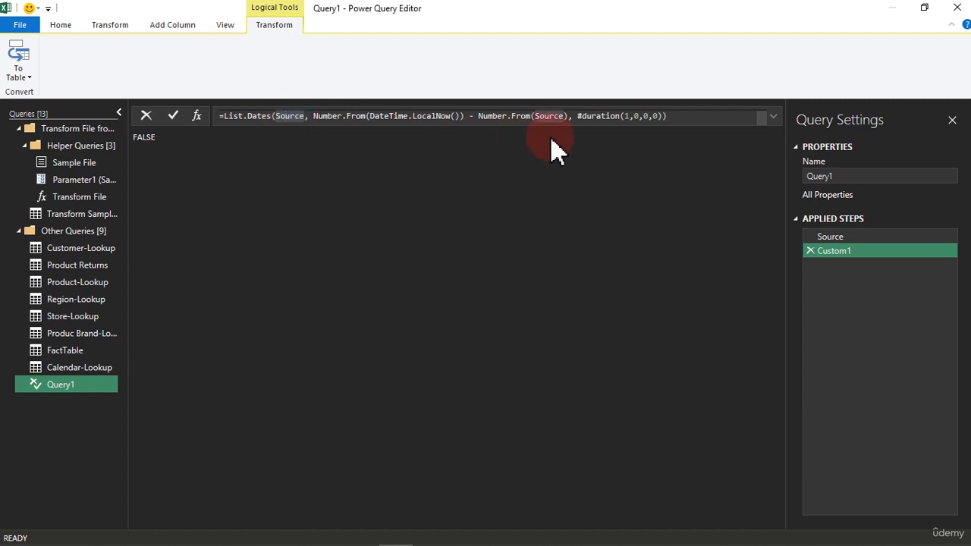
{"action": "left_click", "coordinate": [677, 113]}
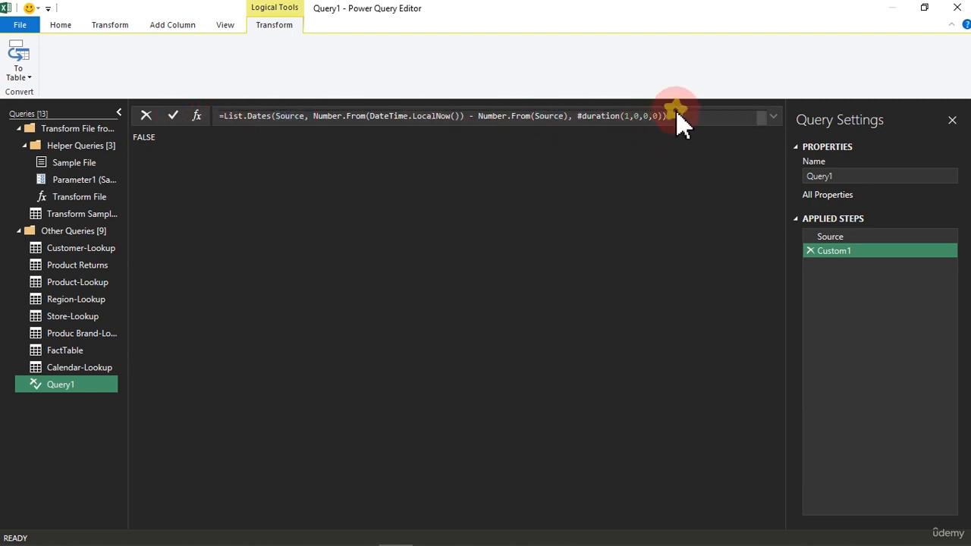
{"action": "left_click", "coordinate": [772, 115]}
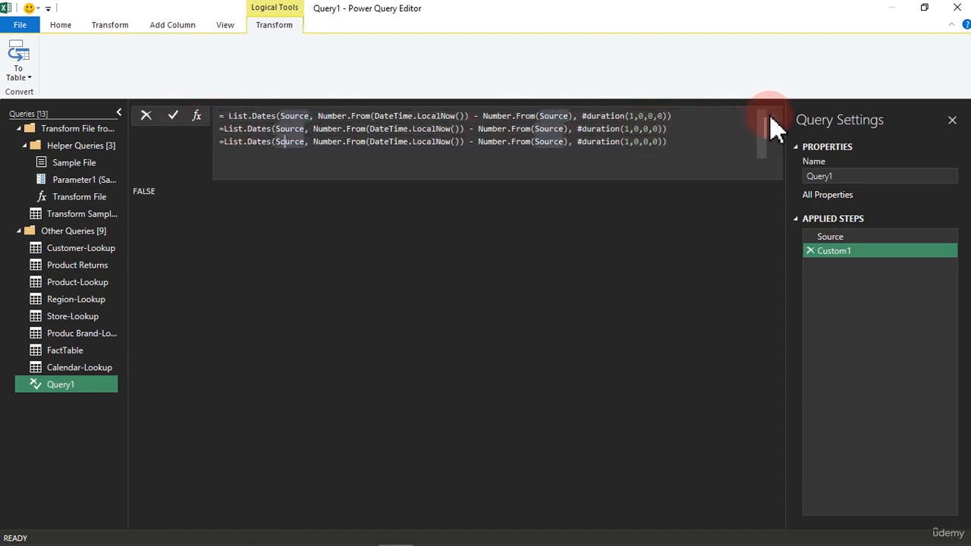
{"action": "left_click_drag", "start_coordinate": [687, 137], "coordinate": [210, 141]}
{"action": "key", "text": "Delete"}
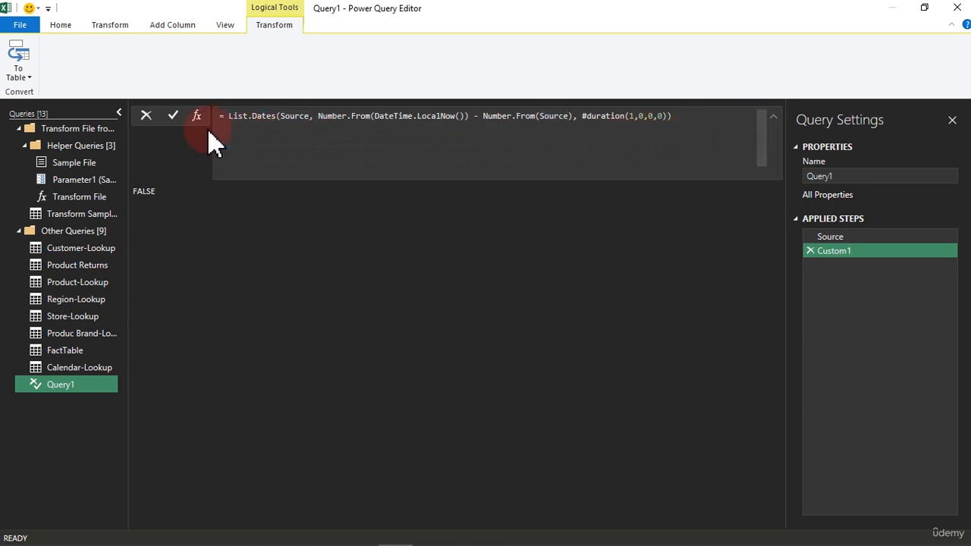
{"action": "key", "text": "Return"}
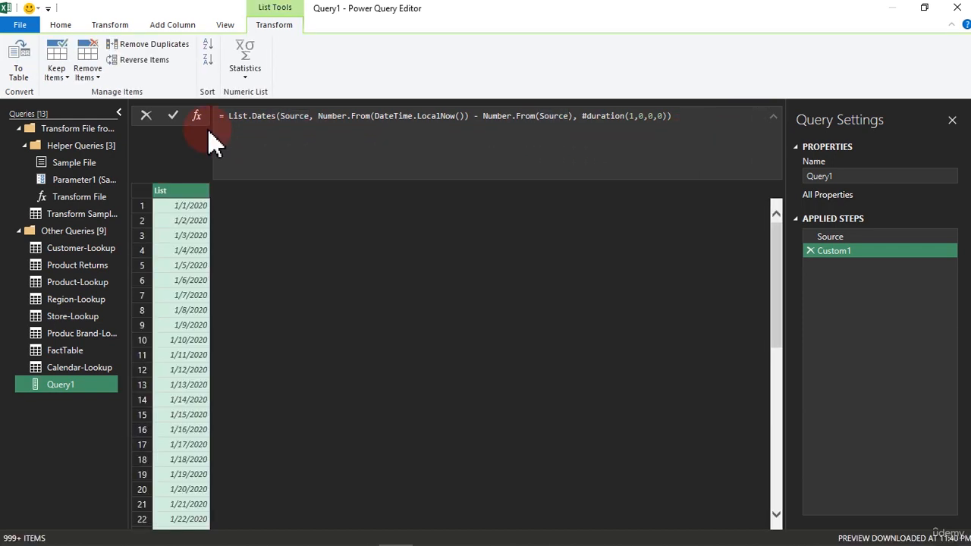
{"action": "left_click", "coordinate": [774, 120]}
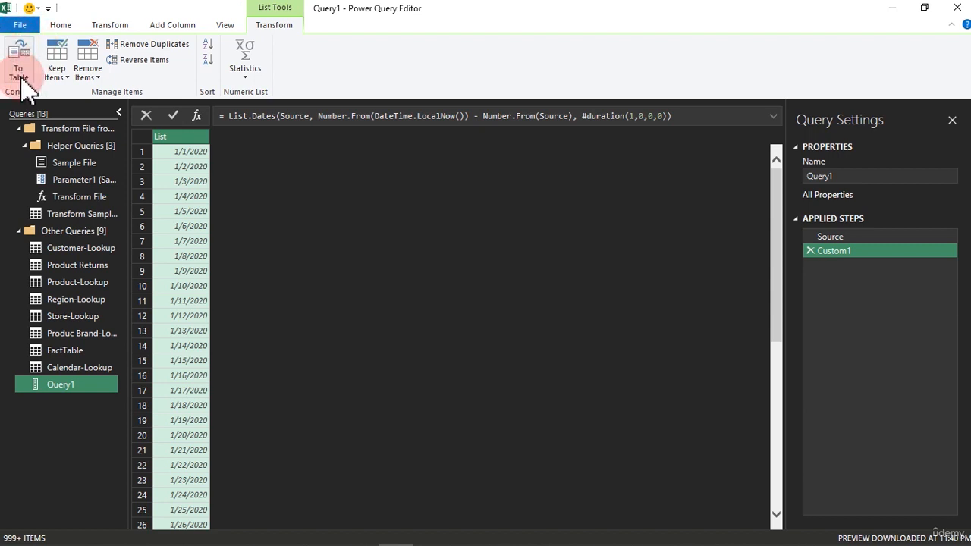
Step: Convert the date list to a table with delimiter None and extra columns shown as errors, and set Column1's type to Date
{"action": "left_click", "coordinate": [17, 59]}
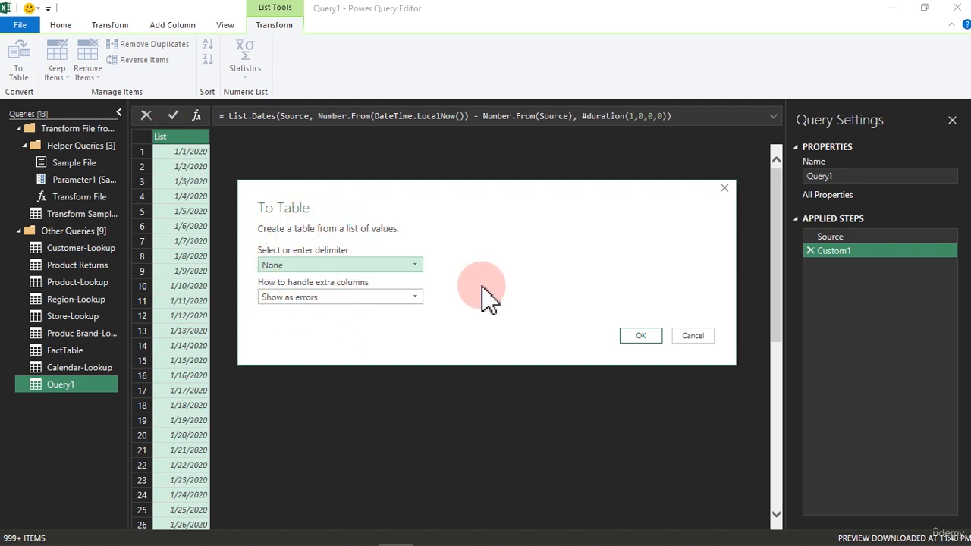
{"action": "left_click", "coordinate": [640, 335]}
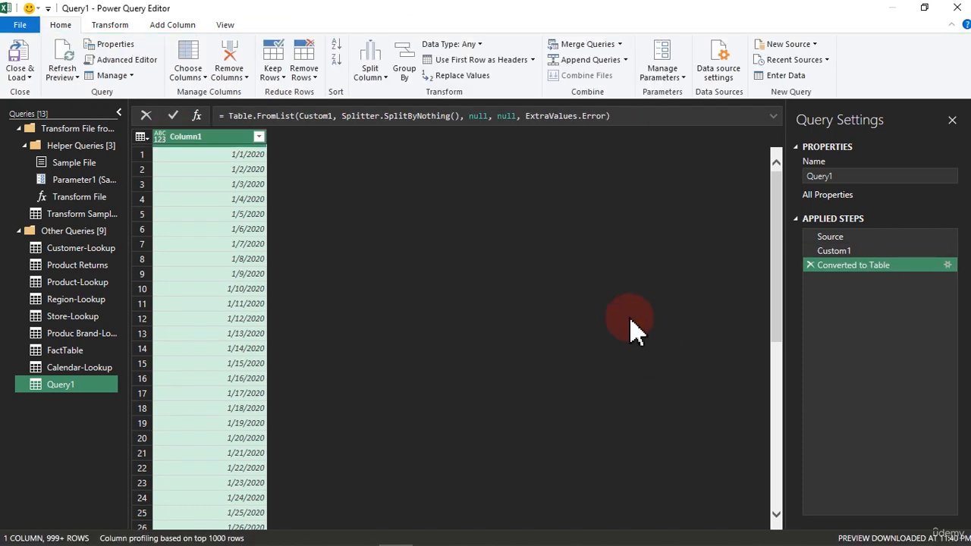
{"action": "left_click", "coordinate": [161, 138]}
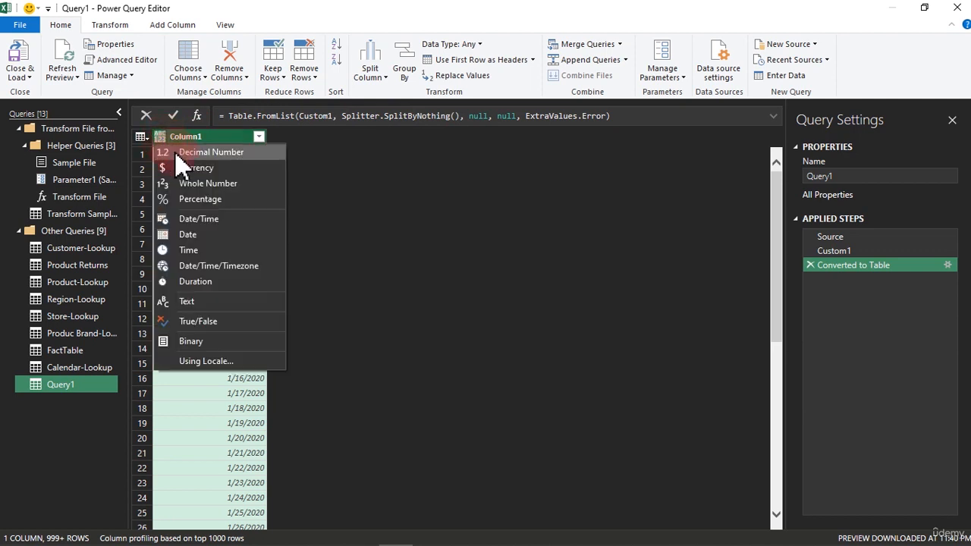
{"action": "left_click", "coordinate": [194, 235]}
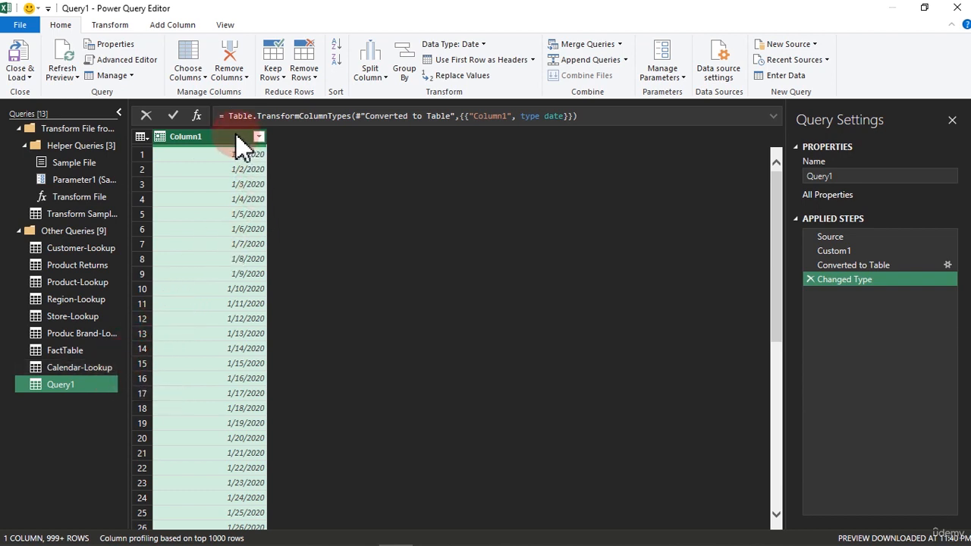
Step: Add a Year column extracted from the dates in Column1
{"action": "left_click", "coordinate": [171, 26]}
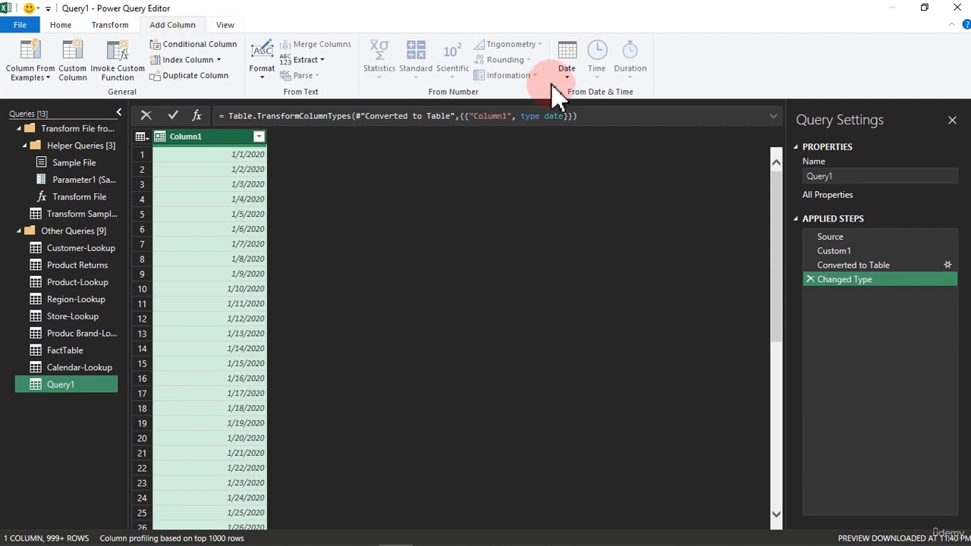
{"action": "left_click", "coordinate": [567, 68]}
{"action": "mouse_move", "coordinate": [588, 141]}
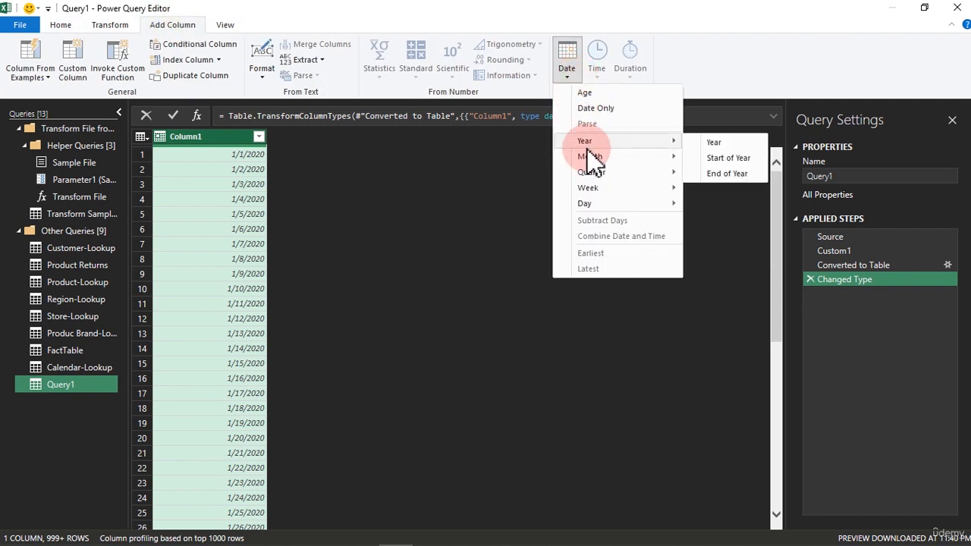
{"action": "left_click", "coordinate": [729, 143]}
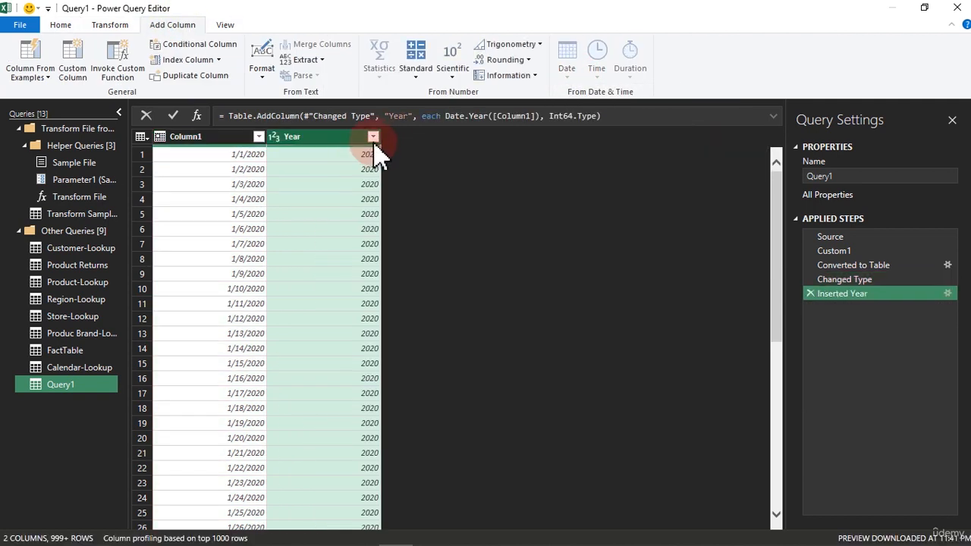
Step: Load the complete list of values in the Year column's filter and check it against the computer's current date, without filtering
{"action": "left_click", "coordinate": [374, 138]}
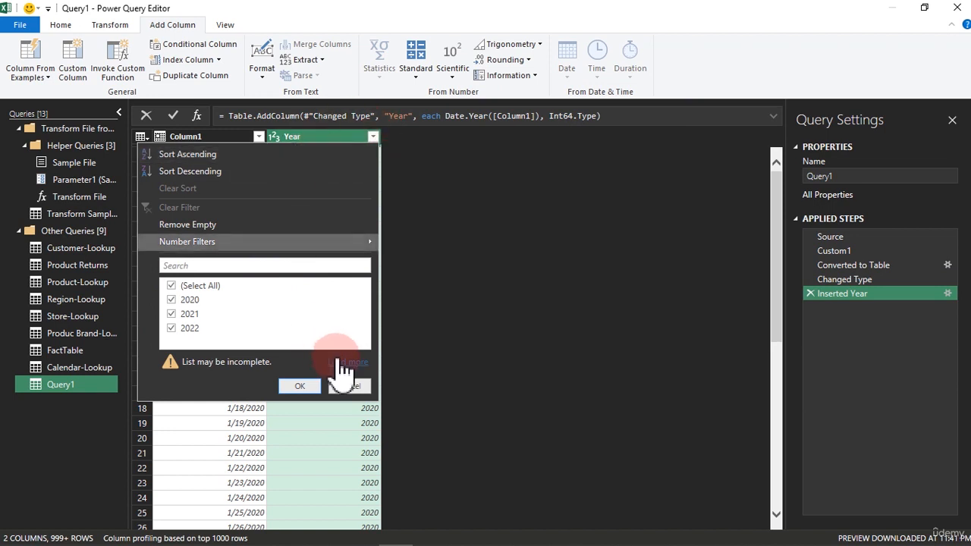
{"action": "left_click", "coordinate": [342, 362]}
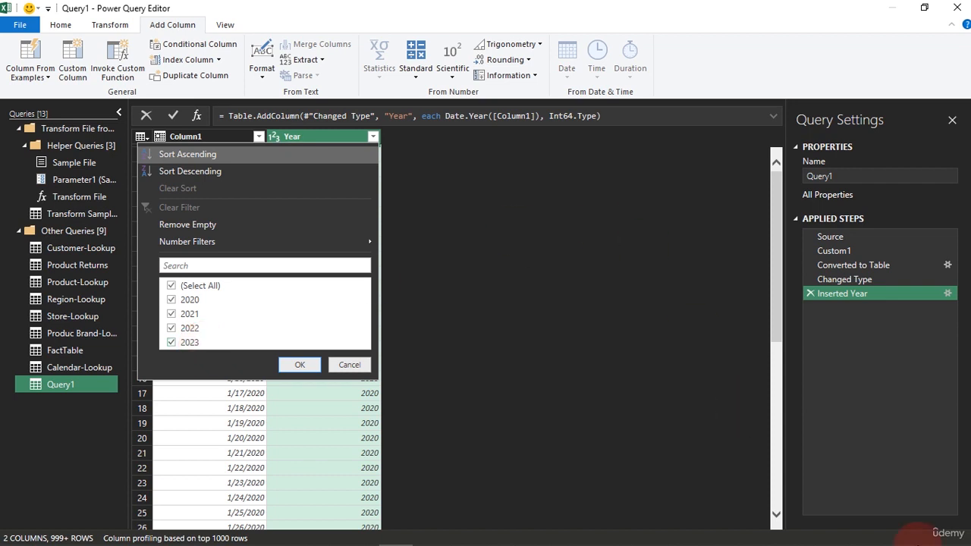
{"action": "mouse_move", "coordinate": [923, 543]}
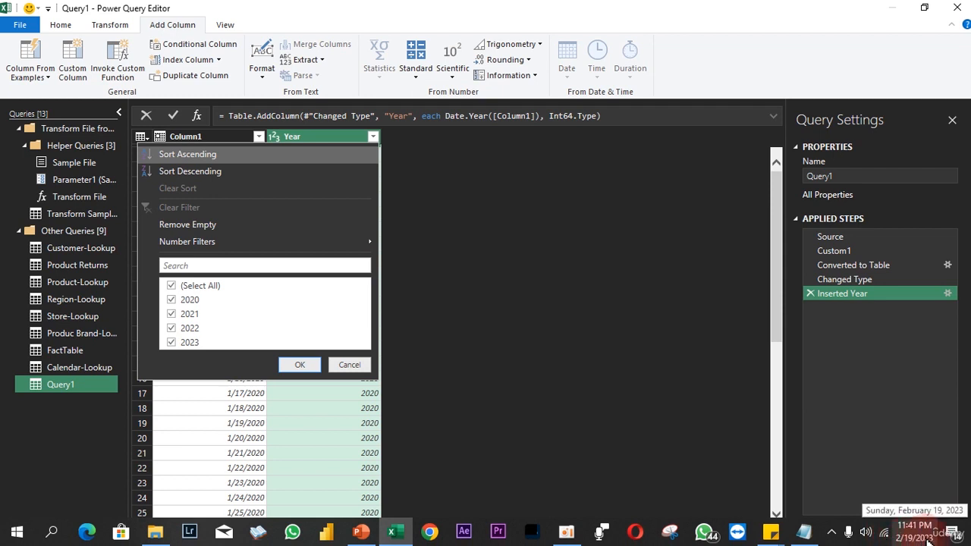
{"action": "left_click", "coordinate": [529, 319]}
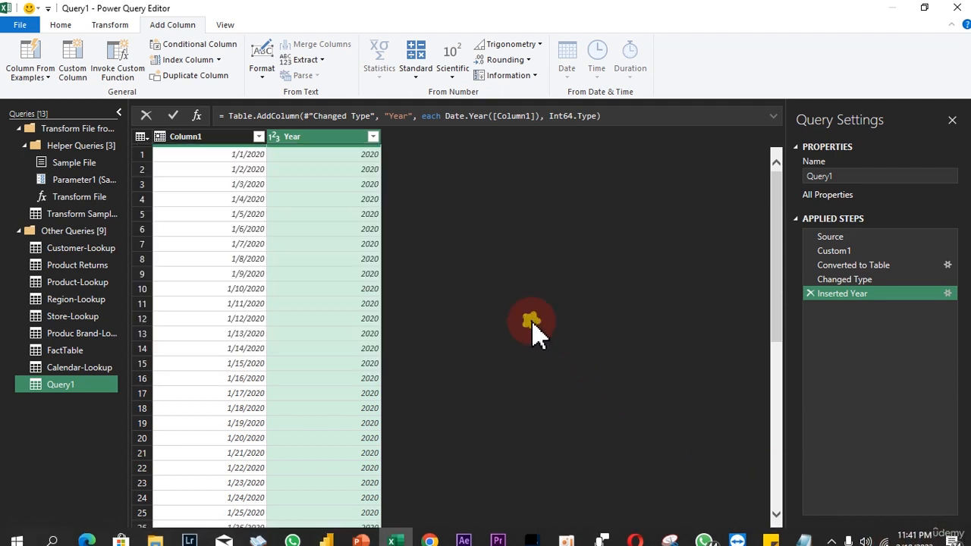
Step: Add a column with the name of the month, based on the dates in Column1
{"action": "left_click", "coordinate": [230, 141]}
{"action": "left_click", "coordinate": [568, 75]}
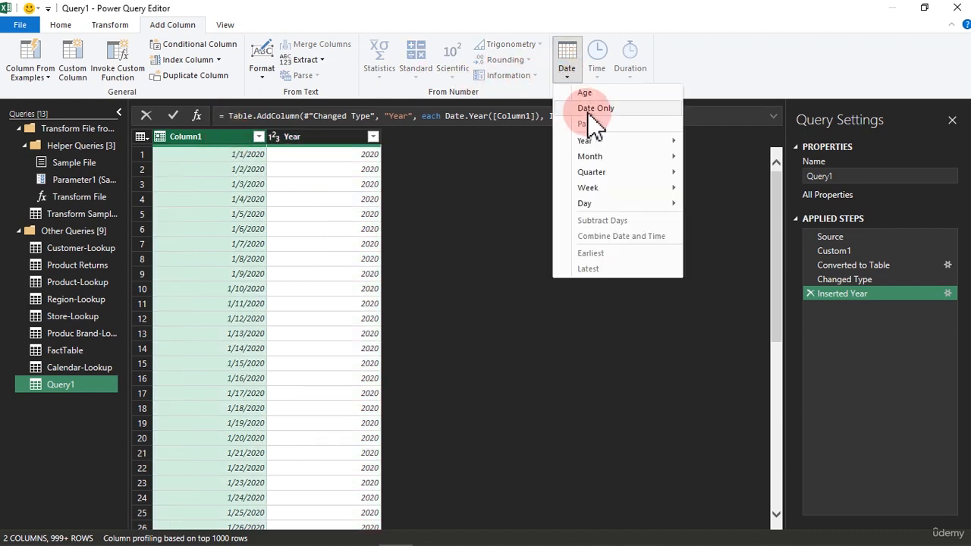
{"action": "mouse_move", "coordinate": [589, 161]}
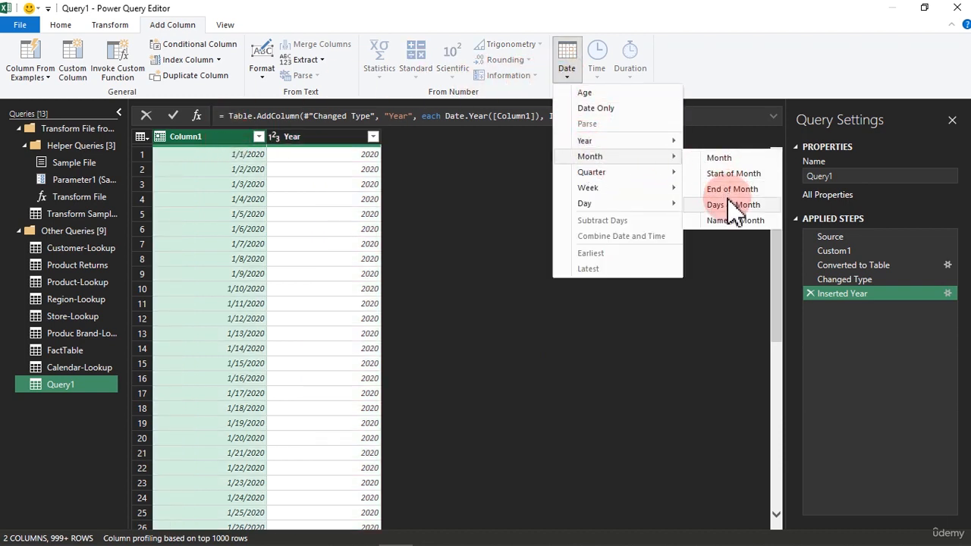
{"action": "left_click", "coordinate": [735, 222]}
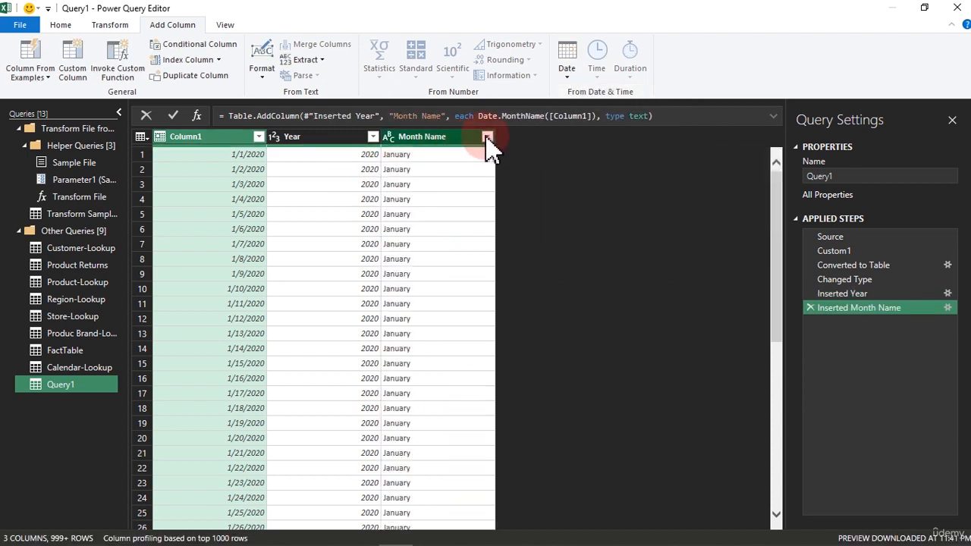
Step: Load all values in the Year column's filter and keep only the rows for 2023
{"action": "left_click", "coordinate": [347, 217]}
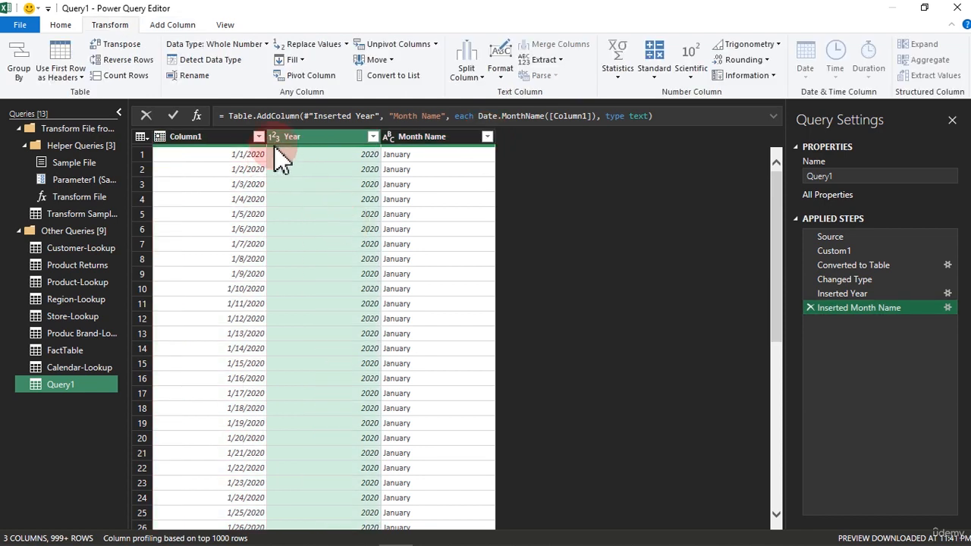
{"action": "left_click", "coordinate": [371, 136]}
{"action": "left_click", "coordinate": [328, 371]}
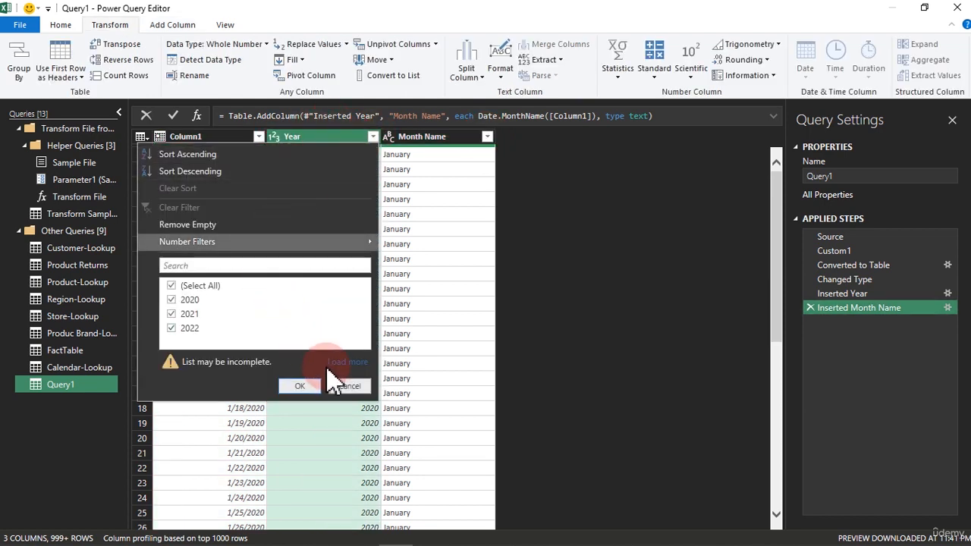
{"action": "left_click", "coordinate": [171, 286]}
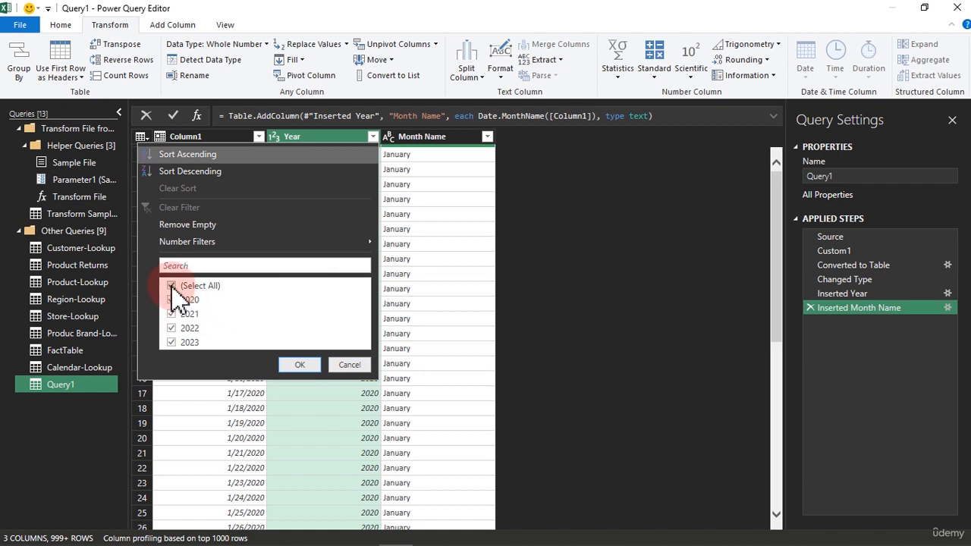
{"action": "left_click", "coordinate": [171, 344]}
{"action": "left_click", "coordinate": [301, 365]}
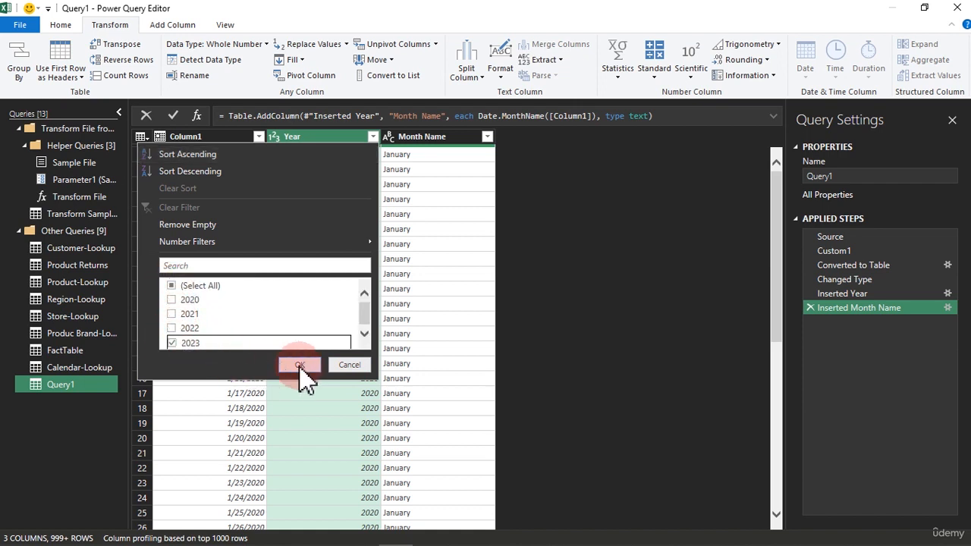
Step: Examine the first and last February dates of the filtered table, and review the formulas in the Power Query Date Code note
{"action": "scroll", "coordinate": [363, 296], "scroll_direction": "down", "scroll_amount": 8}
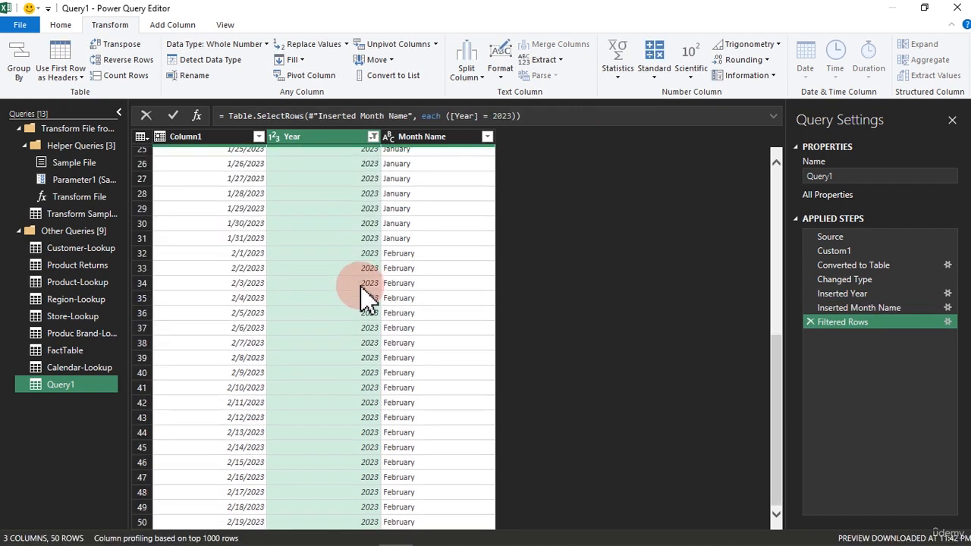
{"action": "left_click", "coordinate": [241, 522]}
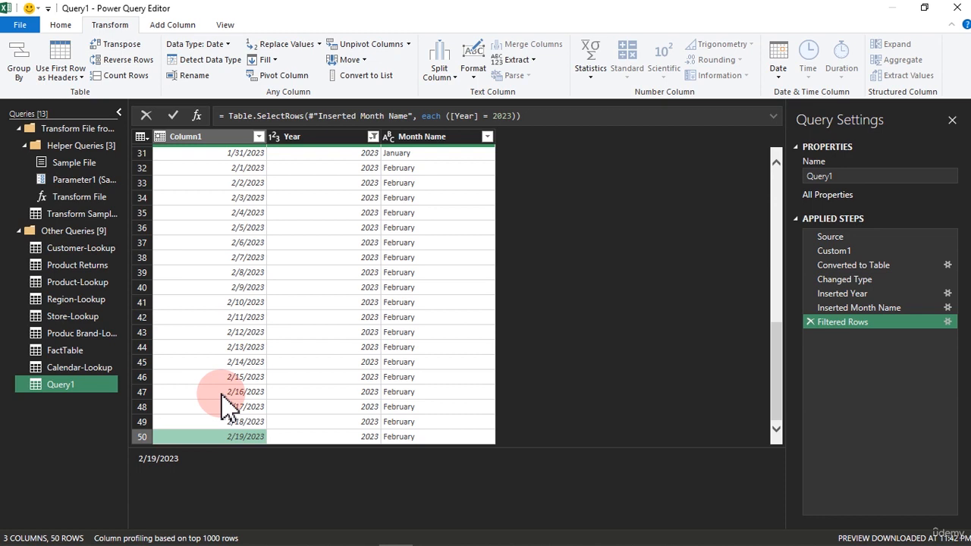
{"action": "left_click", "coordinate": [230, 167]}
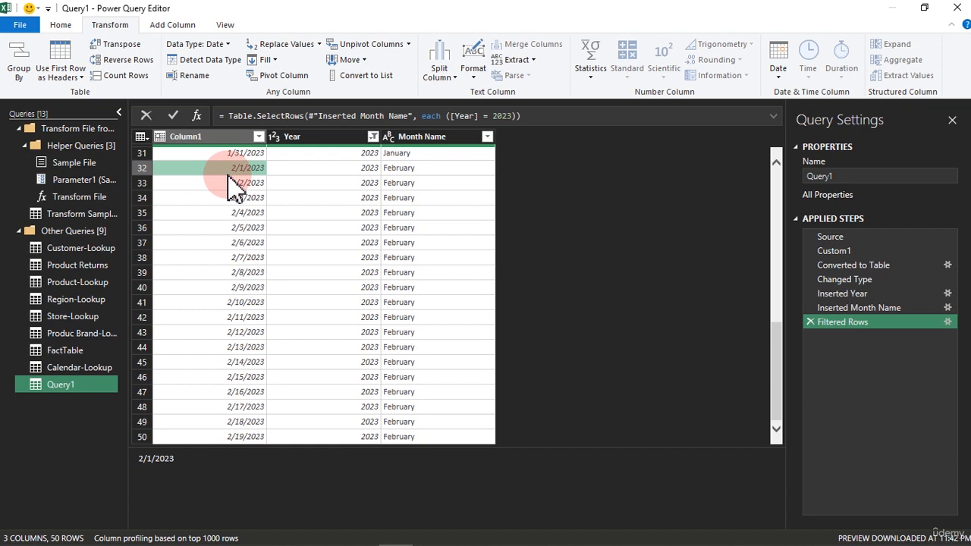
{"action": "mouse_move", "coordinate": [782, 542]}
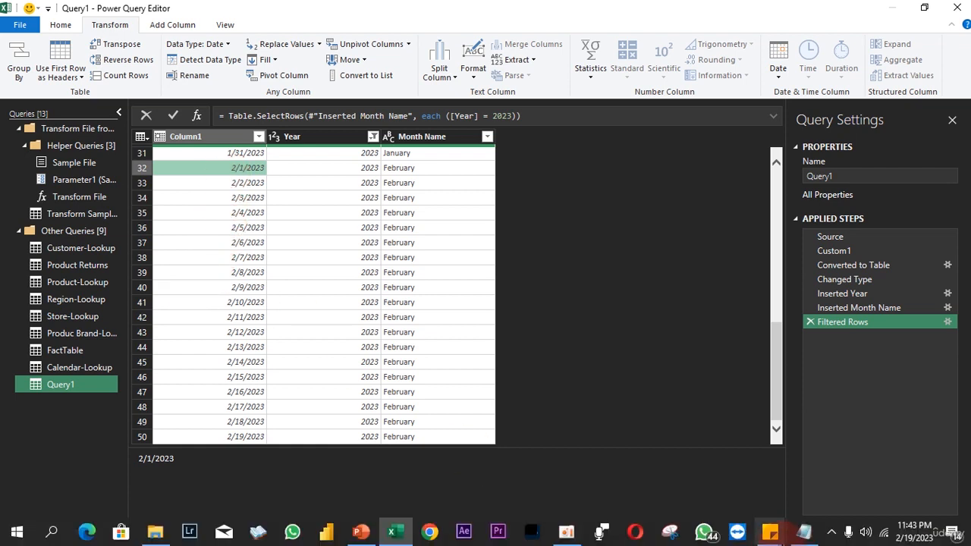
{"action": "left_click", "coordinate": [818, 532]}
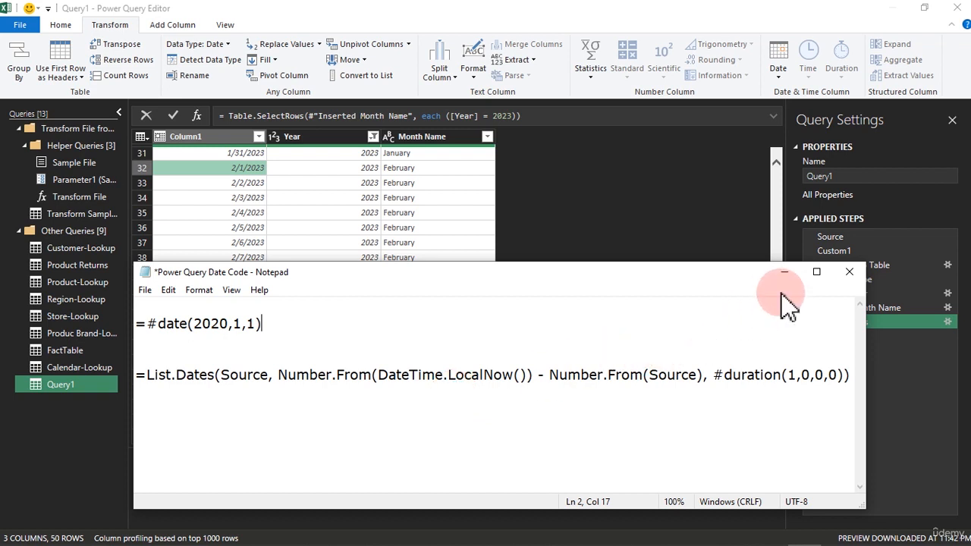
{"action": "left_click", "coordinate": [785, 272]}
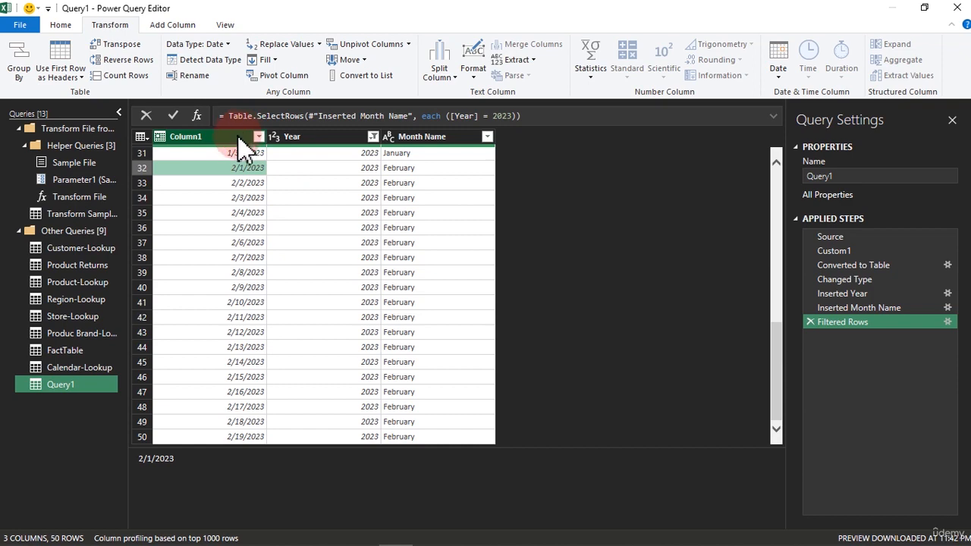
Step: View the Calendar-Lookup query for comparison, return to Query1, and open its name for editing without changing it
{"action": "left_click", "coordinate": [97, 366]}
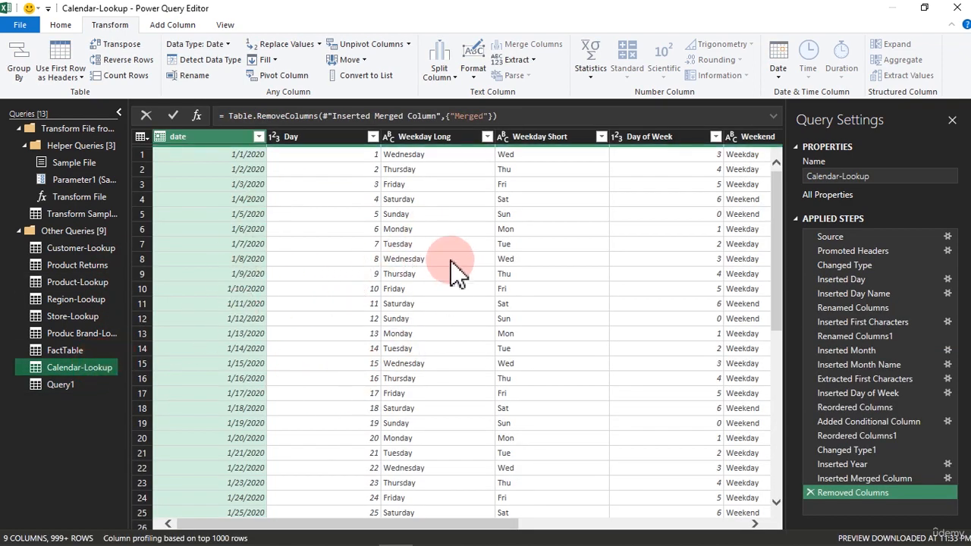
{"action": "left_click", "coordinate": [62, 385]}
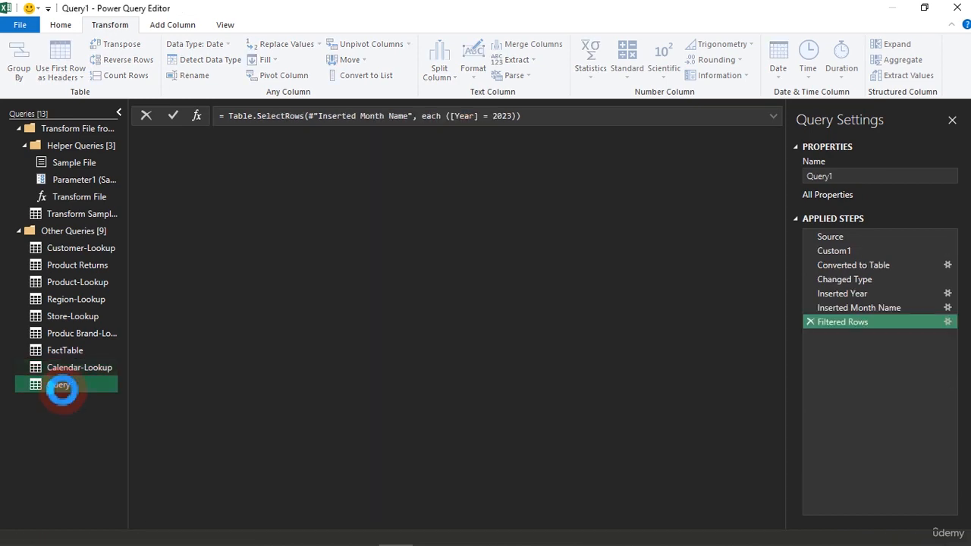
{"action": "double_click", "coordinate": [69, 387]}
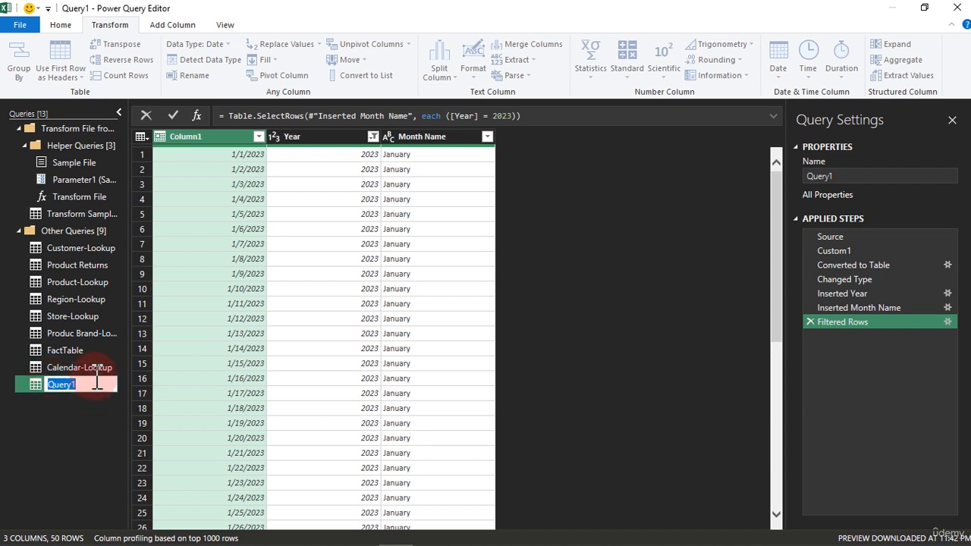
{"action": "key", "text": "Return"}
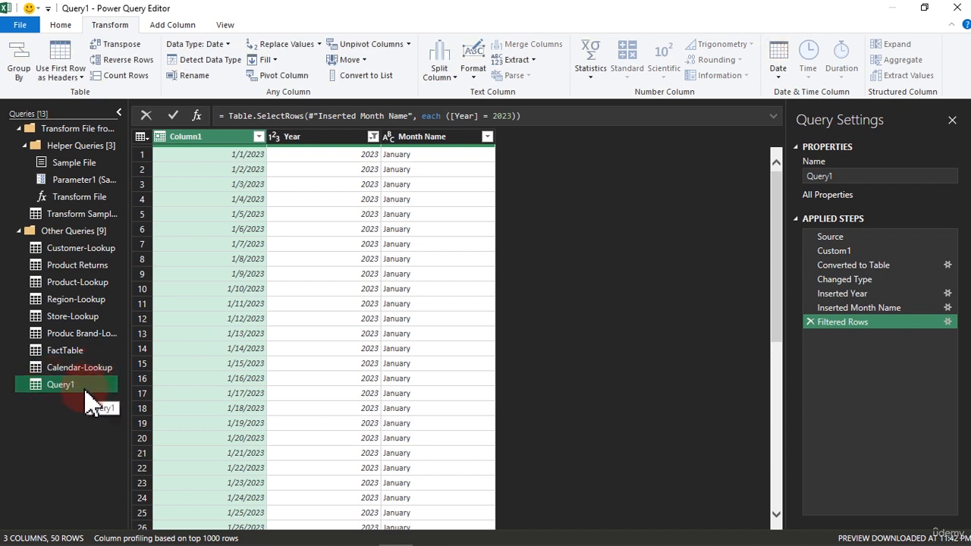